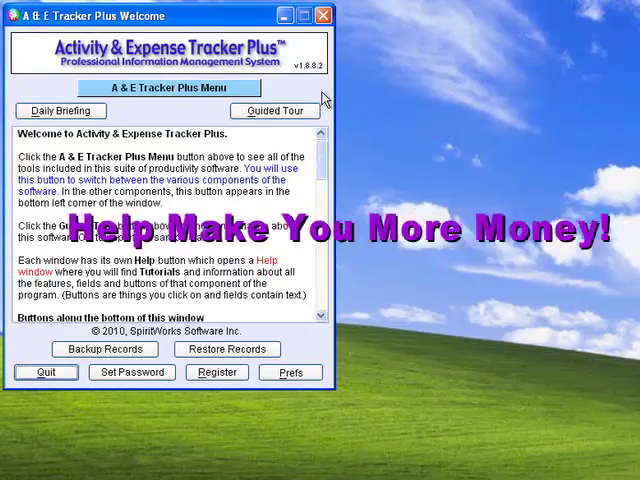
- Enter the Activity & Expense Tracker from the A & E Tracker Plus Menu on the welcome screen
{"action": "left_click", "coordinate": [247, 92]}
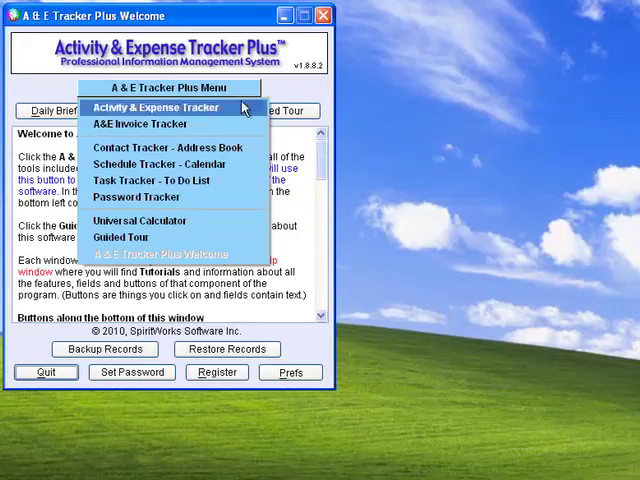
{"action": "left_click", "coordinate": [244, 107]}
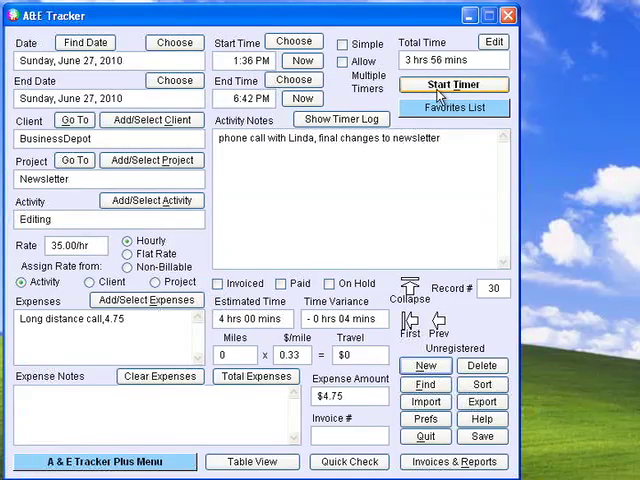
- Run and stop the timer on the Newsletter record, then view and hide the timer log
{"action": "left_click", "coordinate": [437, 93]}
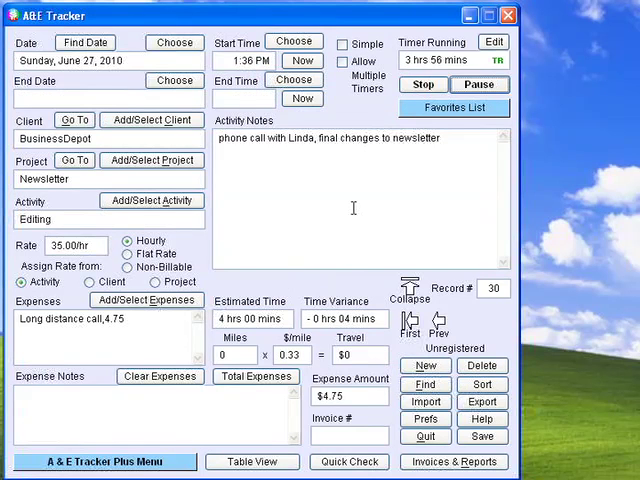
{"action": "left_click", "coordinate": [425, 88]}
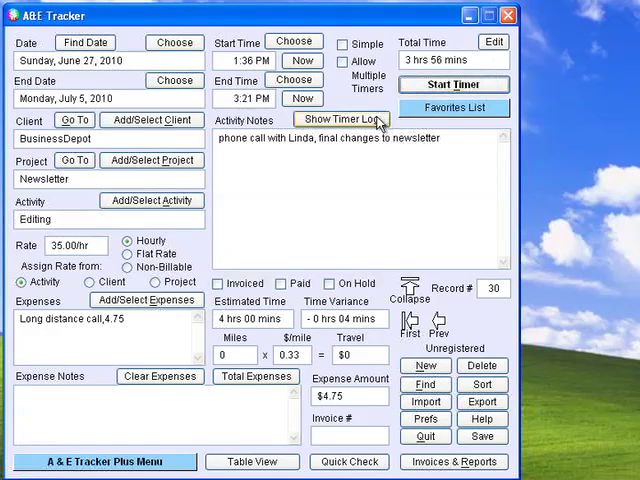
{"action": "left_click", "coordinate": [341, 119]}
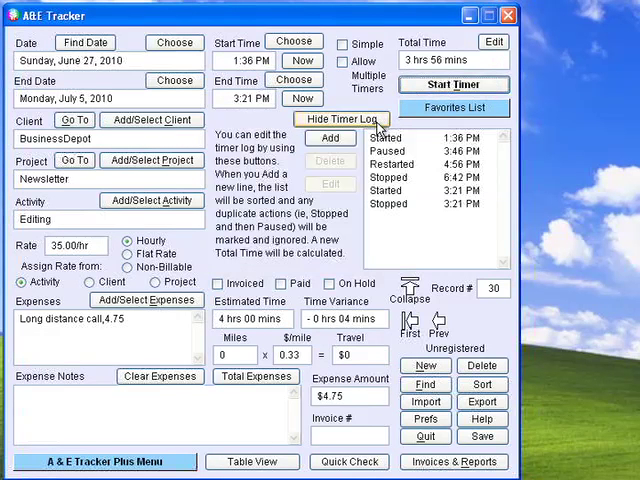
{"action": "left_click", "coordinate": [341, 119]}
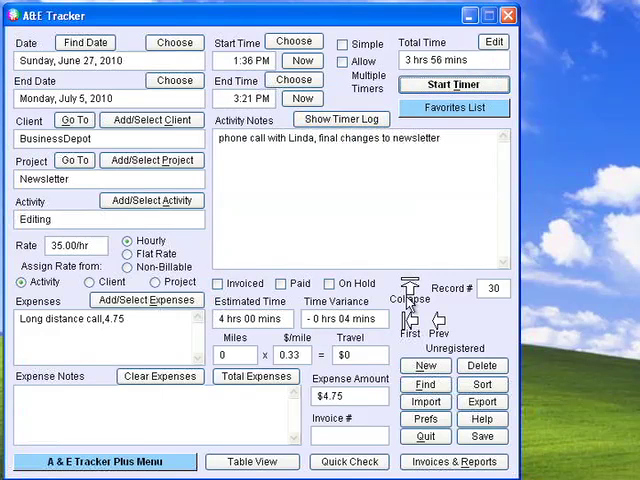
- Collapse the tracker into its compact panel and restore the full form
{"action": "left_click", "coordinate": [408, 292]}
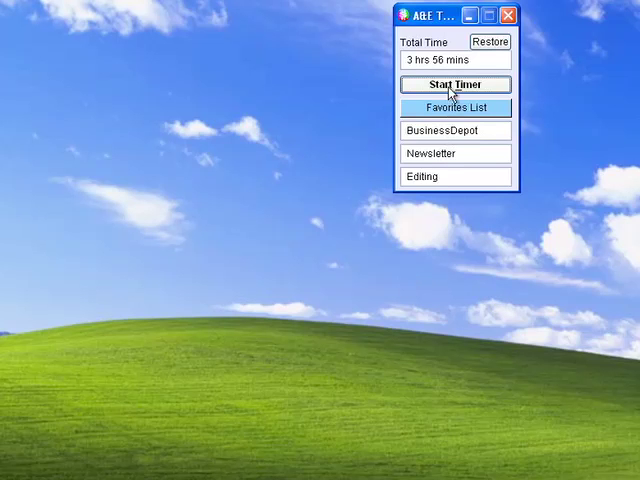
{"action": "left_click", "coordinate": [491, 46]}
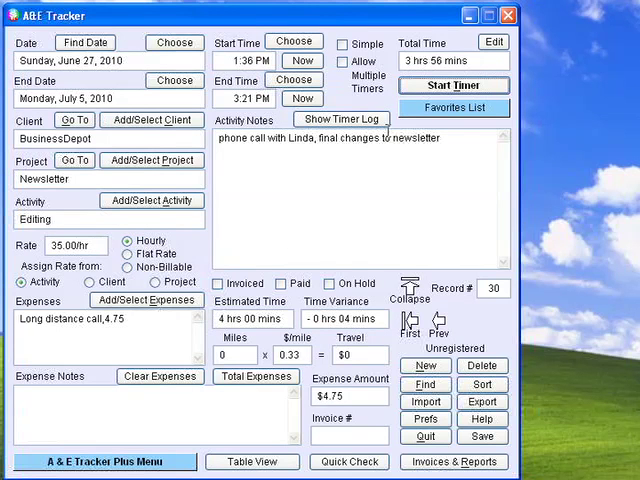
- Start record 31 from the BusinessDepot, Newsletter, Editing favorite and show entries in Table View
{"action": "left_click", "coordinate": [437, 110]}
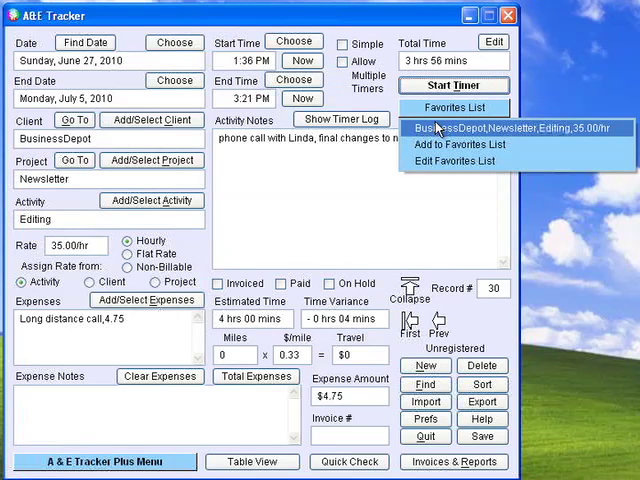
{"action": "left_click", "coordinate": [437, 128]}
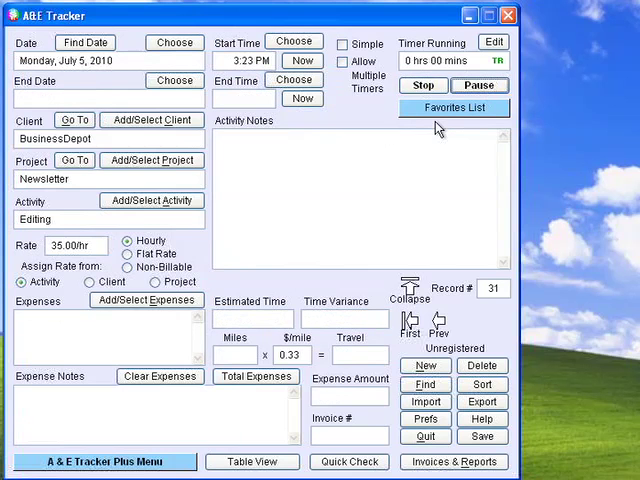
{"action": "left_click", "coordinate": [288, 465]}
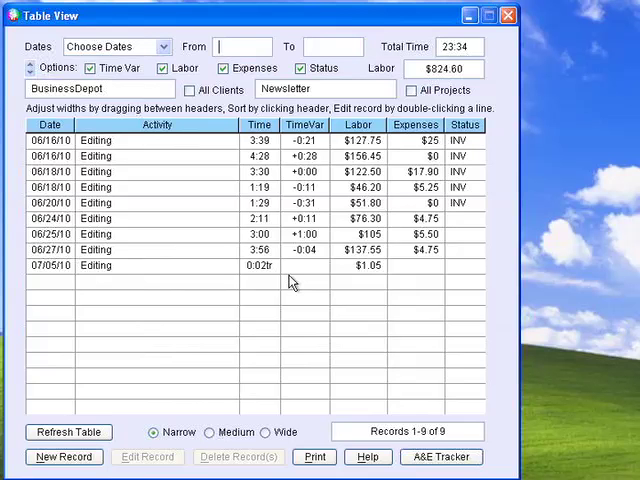
- Open the 06/27/10 Newsletter entry (record 30) from the table in the full form
{"action": "double_click", "coordinate": [288, 252]}
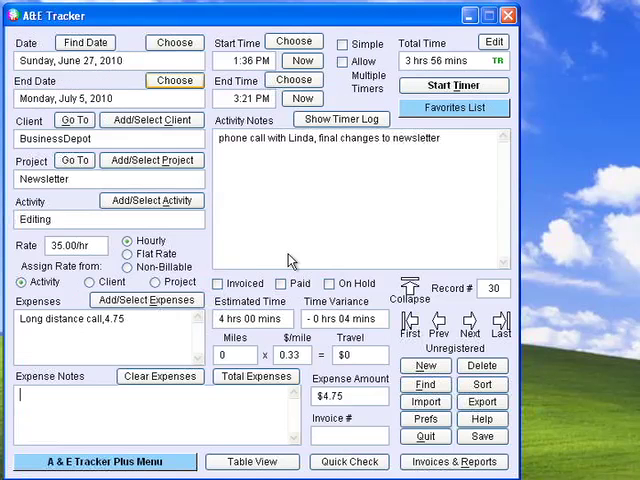
- Record 12 travel miles and add an Advertising expense of 234 to record 30
{"action": "left_click", "coordinate": [230, 358]}
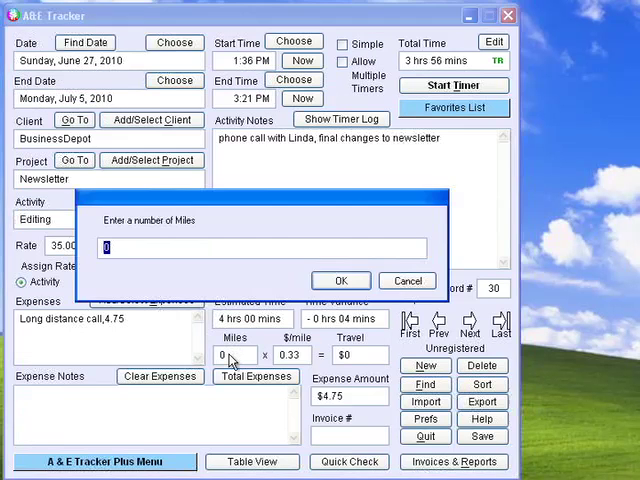
{"action": "type", "text": "12"}
{"action": "key", "text": "Return"}
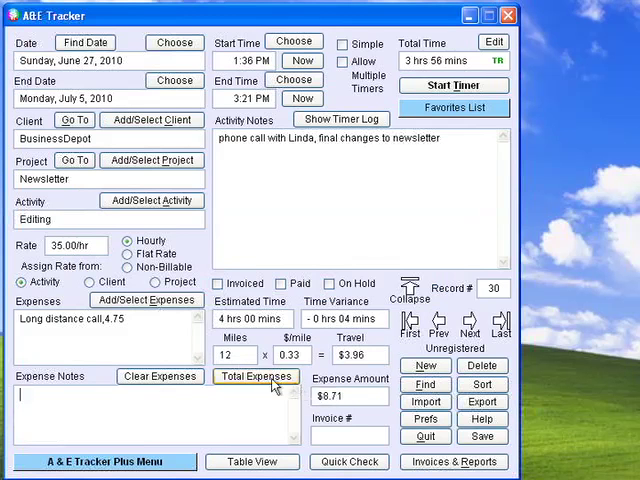
{"action": "left_click", "coordinate": [137, 302]}
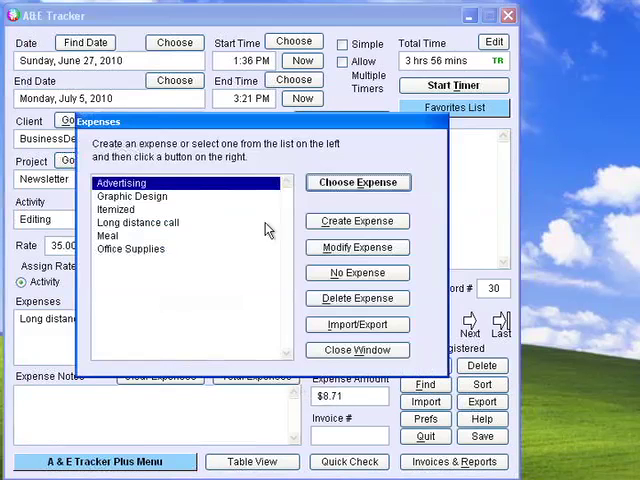
{"action": "left_click", "coordinate": [347, 184]}
{"action": "type", "text": "Fed"}
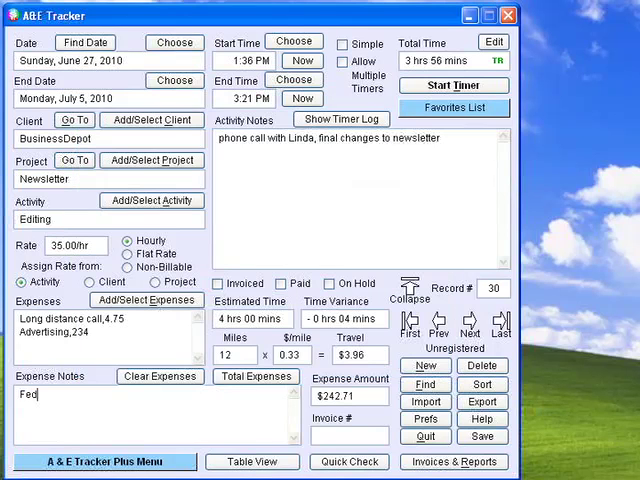
{"action": "type", "text": "Ex"}
{"action": "type", "text": " 12"}
- Recalculate total expenses including the FedEx 12 note, giving $254.71, then go to invoices and reports
{"action": "left_click", "coordinate": [268, 382]}
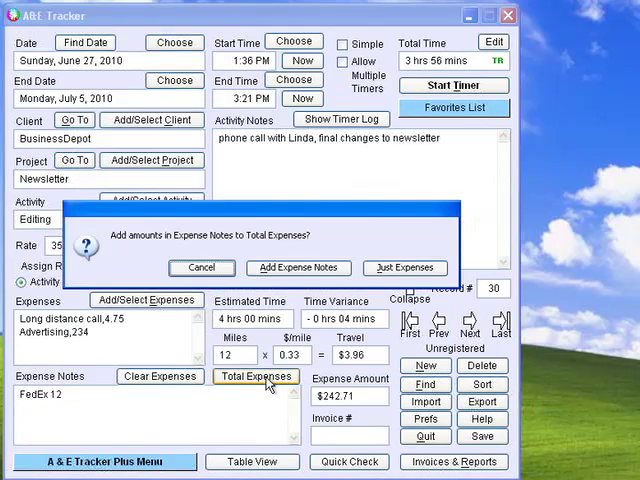
{"action": "left_click", "coordinate": [304, 268]}
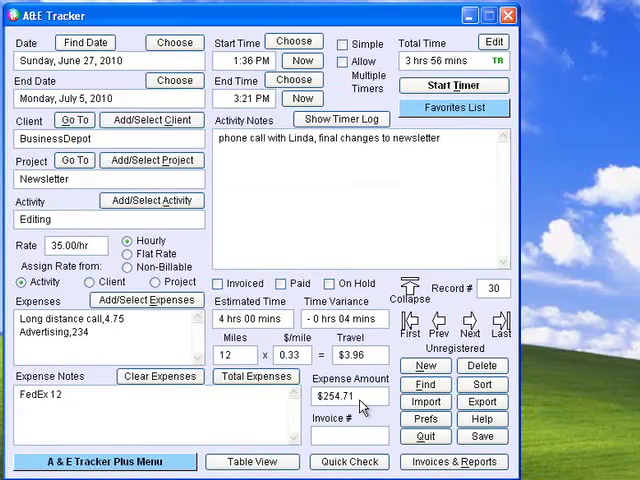
{"action": "left_click", "coordinate": [430, 466]}
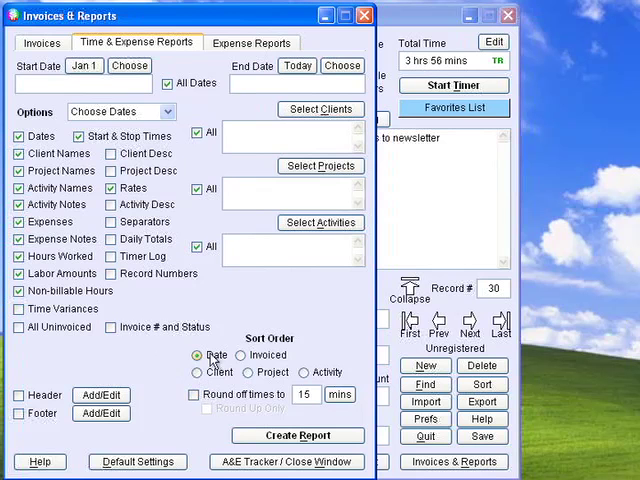
- Create invoice 10003 for BusinessDepot and close its preview
{"action": "left_click", "coordinate": [42, 42]}
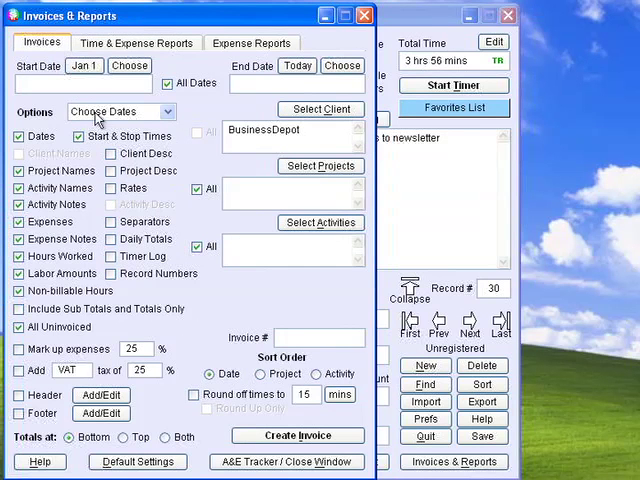
{"action": "left_click", "coordinate": [246, 441]}
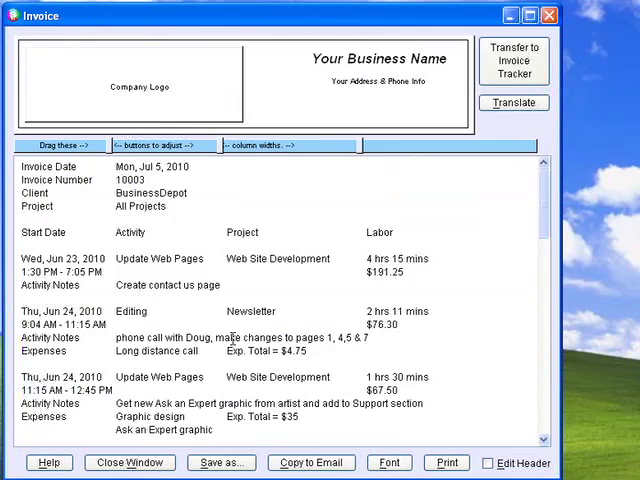
{"action": "left_click", "coordinate": [157, 463]}
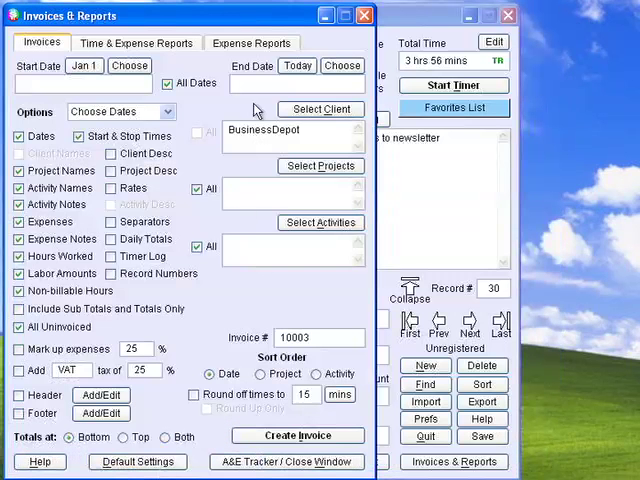
- Review the Expense Reports options and return to the main tracker
{"action": "left_click", "coordinate": [255, 48]}
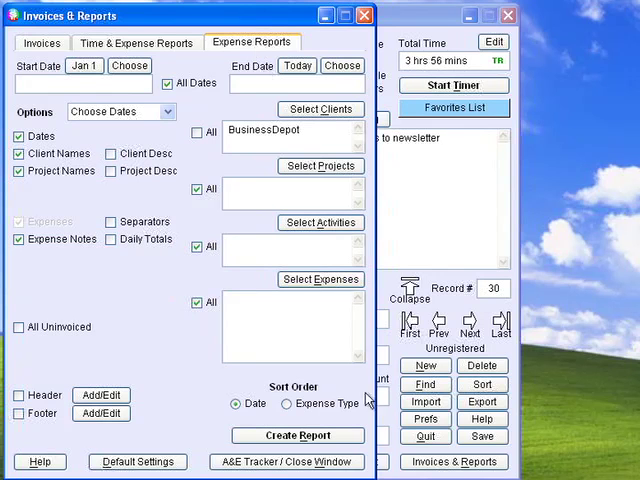
{"action": "left_click", "coordinate": [346, 459]}
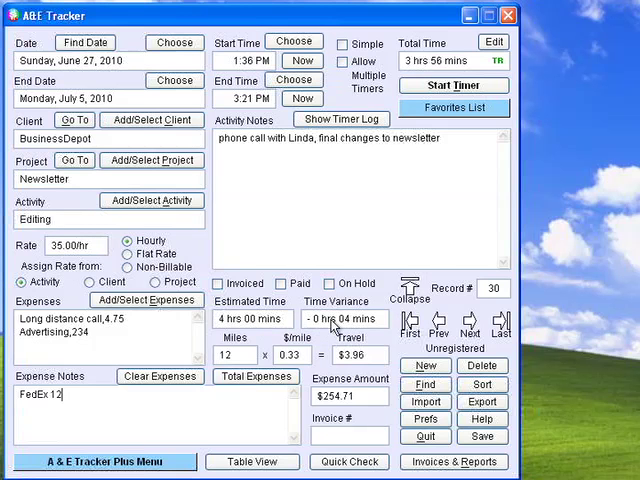
{"action": "type", "text": "8"}
- Switch to the A&E Invoice Tracker showing the $1,175 unpaid ActiviTimer invoice
{"action": "left_click", "coordinate": [182, 467]}
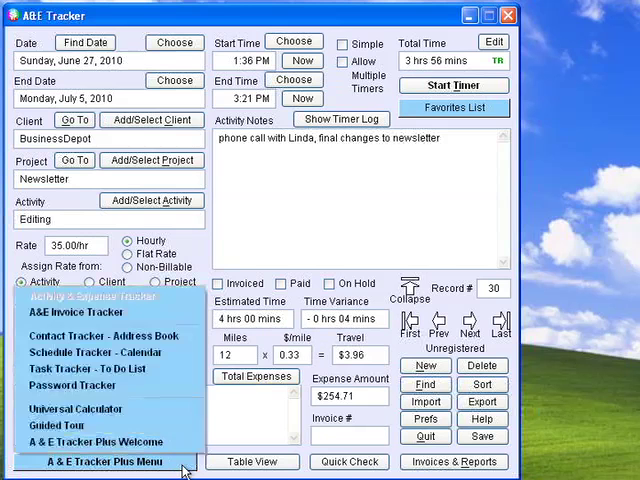
{"action": "left_click", "coordinate": [183, 314]}
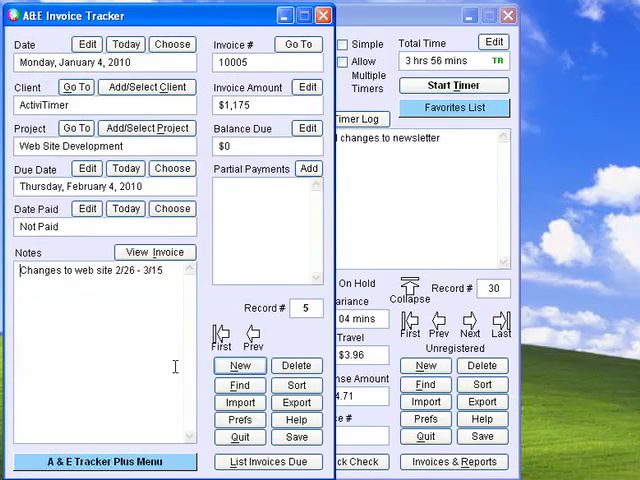
{"action": "left_click", "coordinate": [181, 461]}
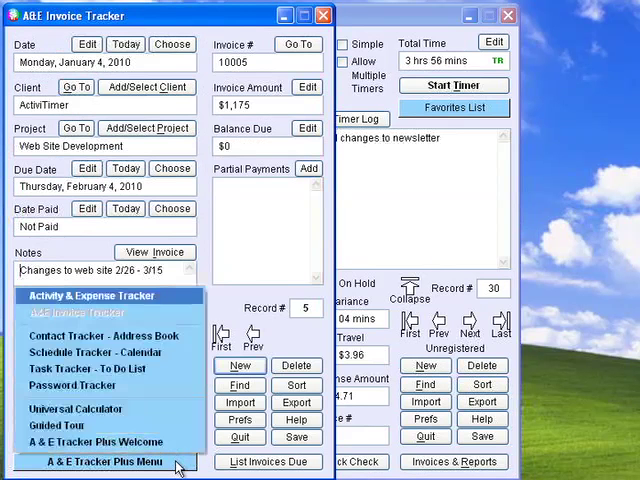
- Switch to the Contact Tracker address book with its sample contact record
{"action": "left_click", "coordinate": [181, 345]}
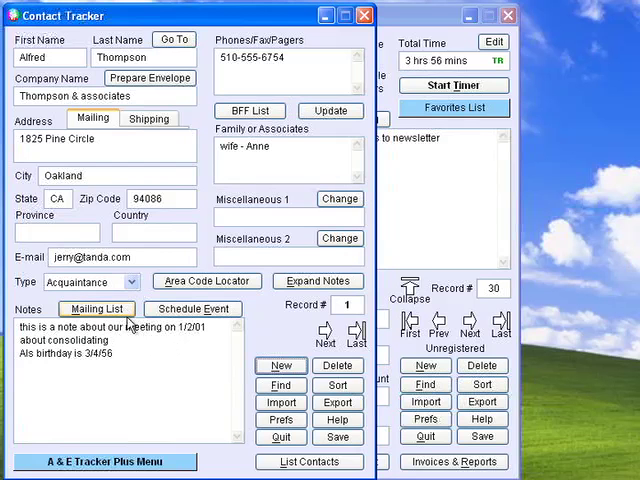
{"action": "left_click", "coordinate": [107, 458]}
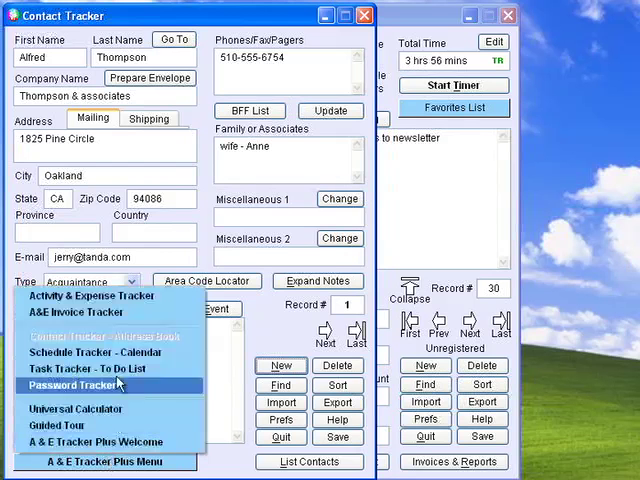
- Switch to the Schedule Tracker's Workout event and view the January 2010 monthly calendar
{"action": "left_click", "coordinate": [123, 356]}
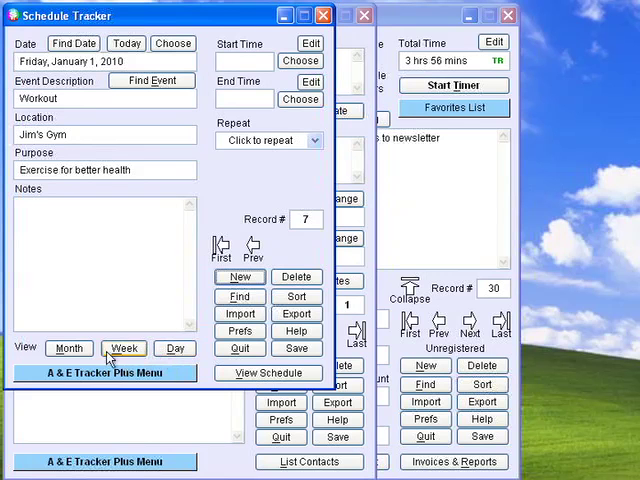
{"action": "left_click", "coordinate": [83, 349]}
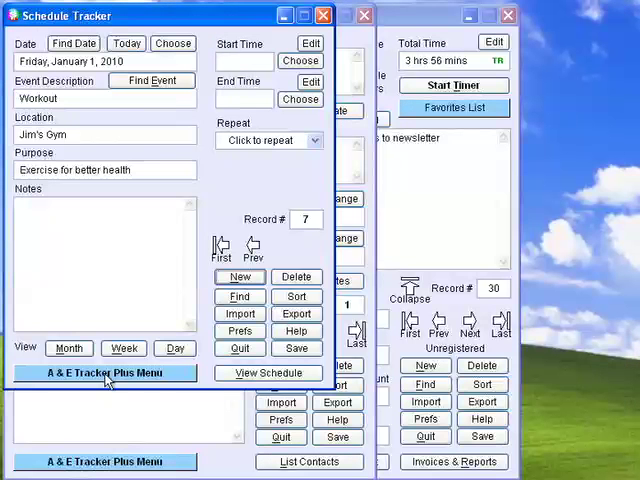
{"action": "left_click", "coordinate": [107, 377]}
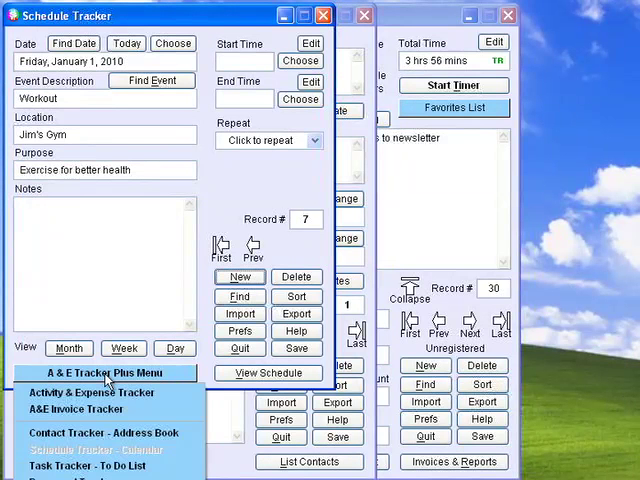
- Switch to the Task Tracker's Final Testing and debugging task, then to the Universal Calculator
{"action": "left_click", "coordinate": [97, 466]}
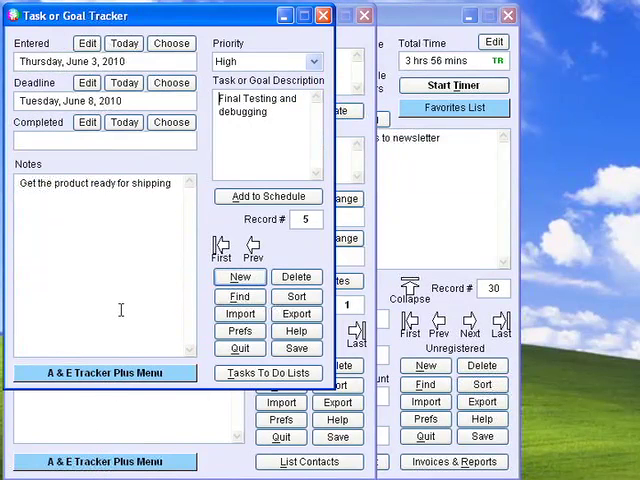
{"action": "left_click", "coordinate": [110, 380]}
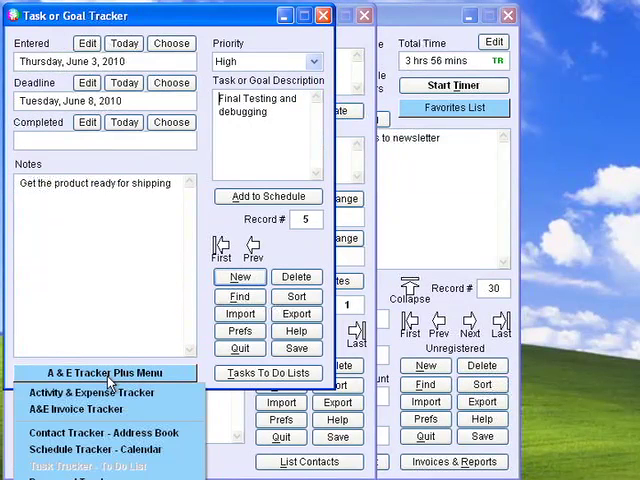
{"action": "left_click", "coordinate": [70, 478]}
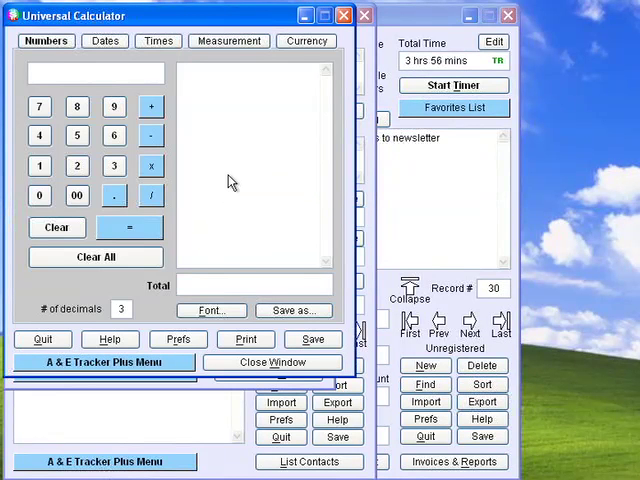
- Browse the Universal Calculator's Dates, Times, Measurement and Currency calculators
{"action": "left_click", "coordinate": [113, 45]}
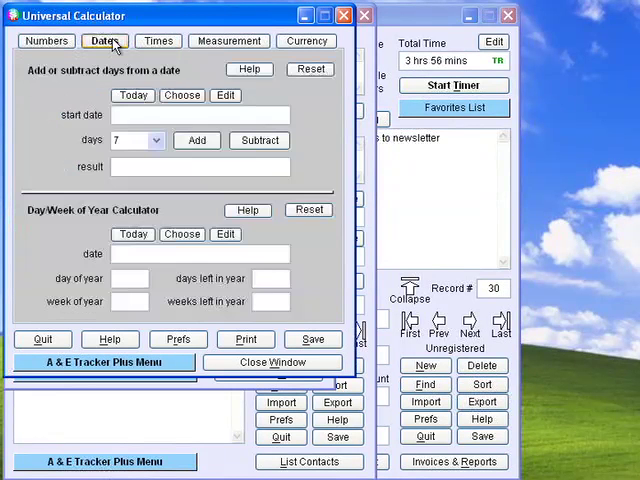
{"action": "left_click", "coordinate": [166, 43]}
{"action": "left_click", "coordinate": [230, 45]}
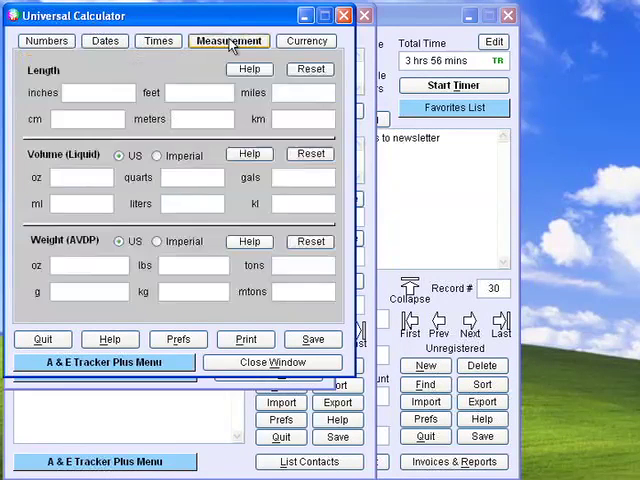
{"action": "left_click", "coordinate": [301, 49]}
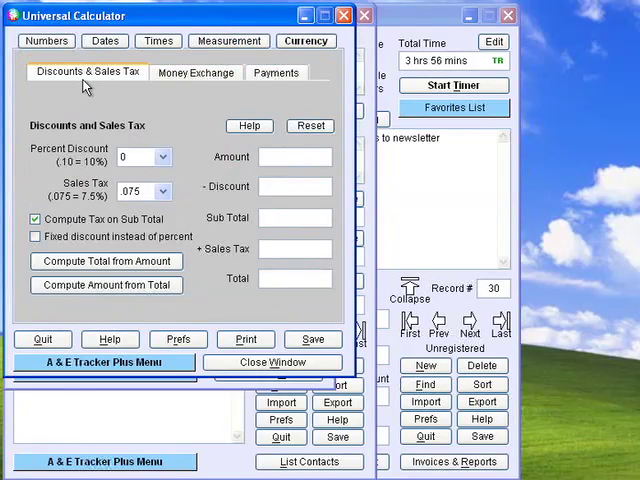
- View the currency money-exchange converter and loan-payment calculator, then return to the main tracker
{"action": "left_click", "coordinate": [192, 80]}
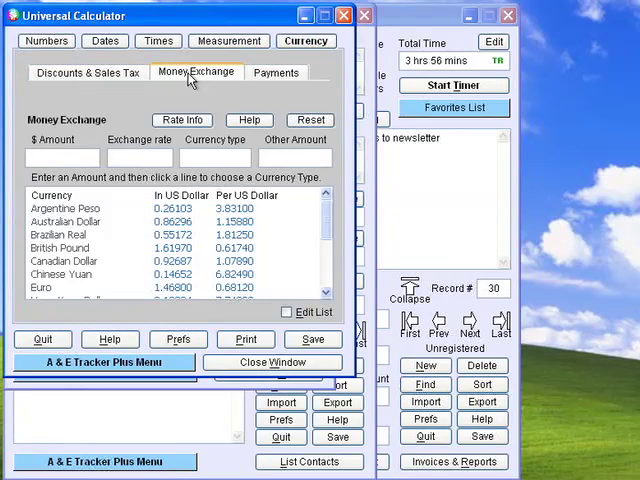
{"action": "left_click", "coordinate": [283, 80]}
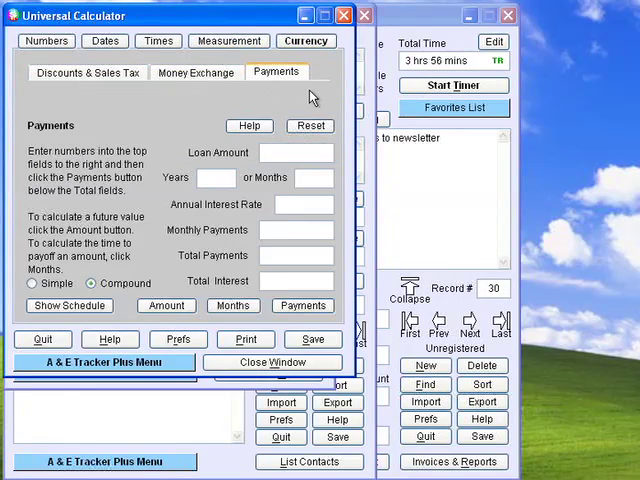
{"action": "left_click", "coordinate": [165, 463]}
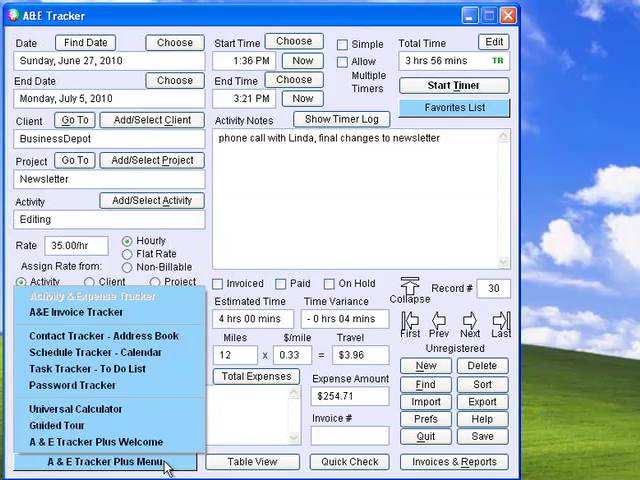